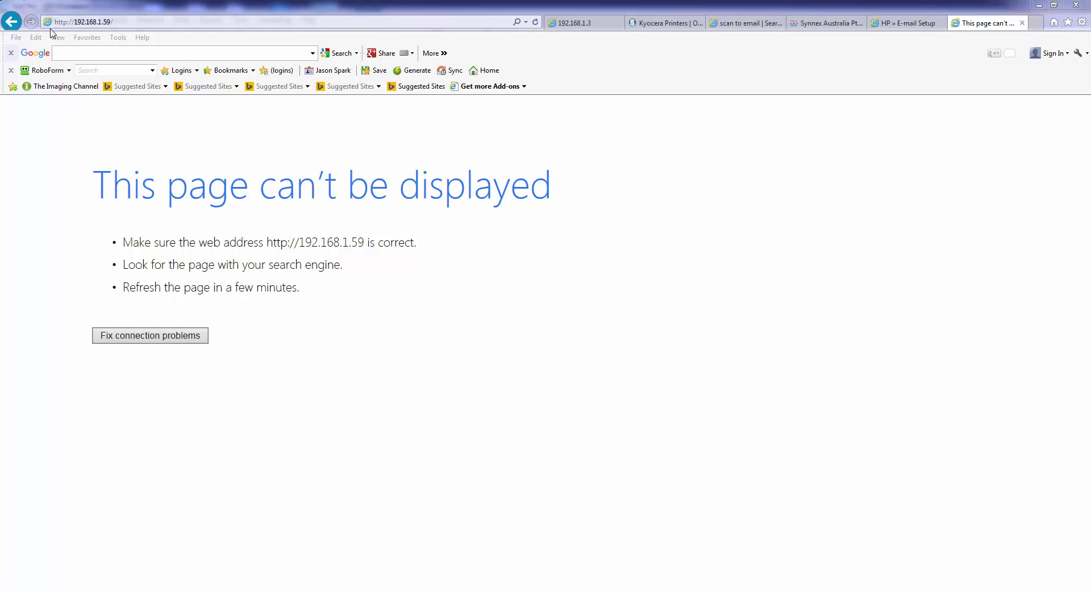
Correct the browser address to 192.168.1.72 and load the printer's page.
click(68, 22)
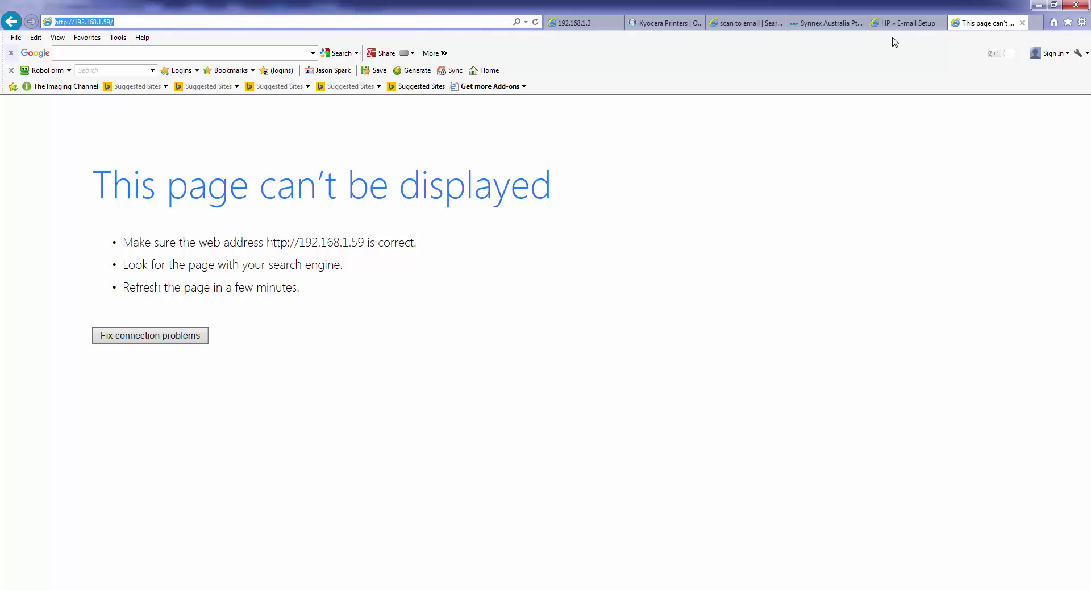
text(192)
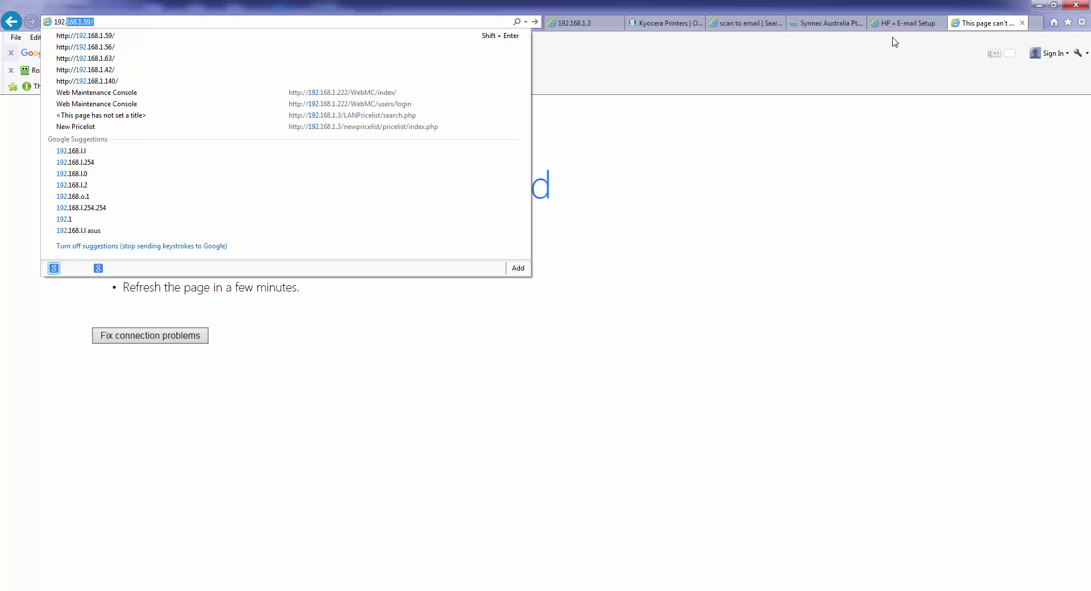
key(Return)
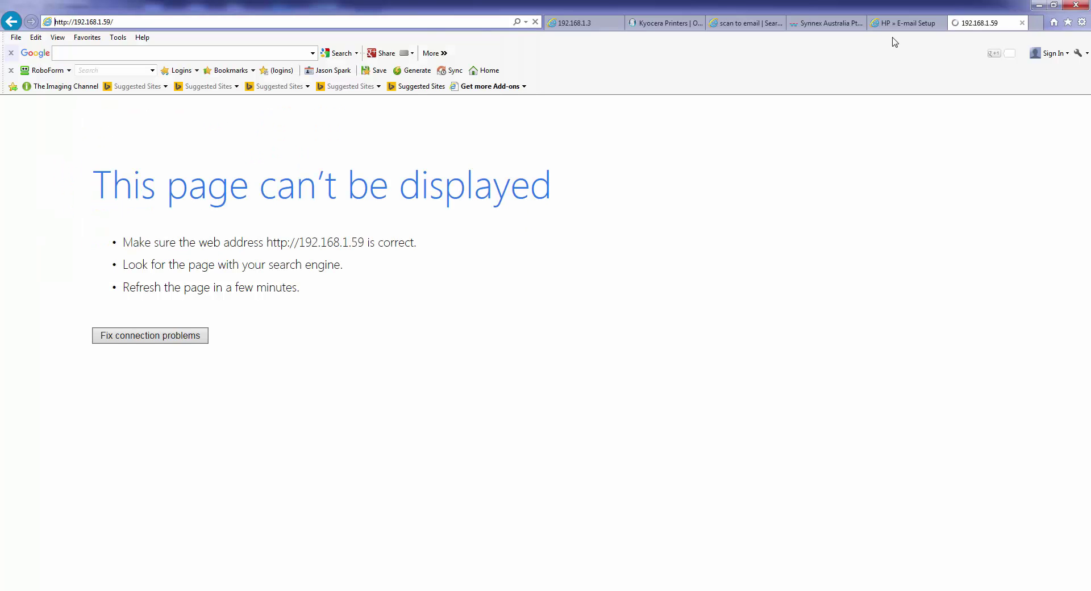
text(7)
key(BackSpace)
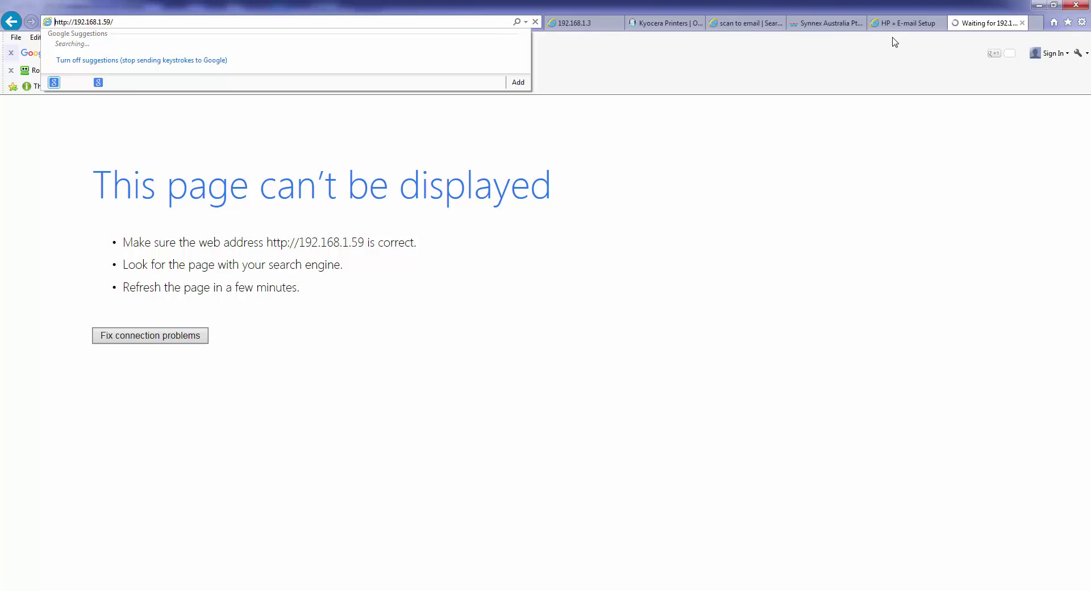
click(143, 24)
key(BackSpace)
key(BackSpace)
key(BackSpace)
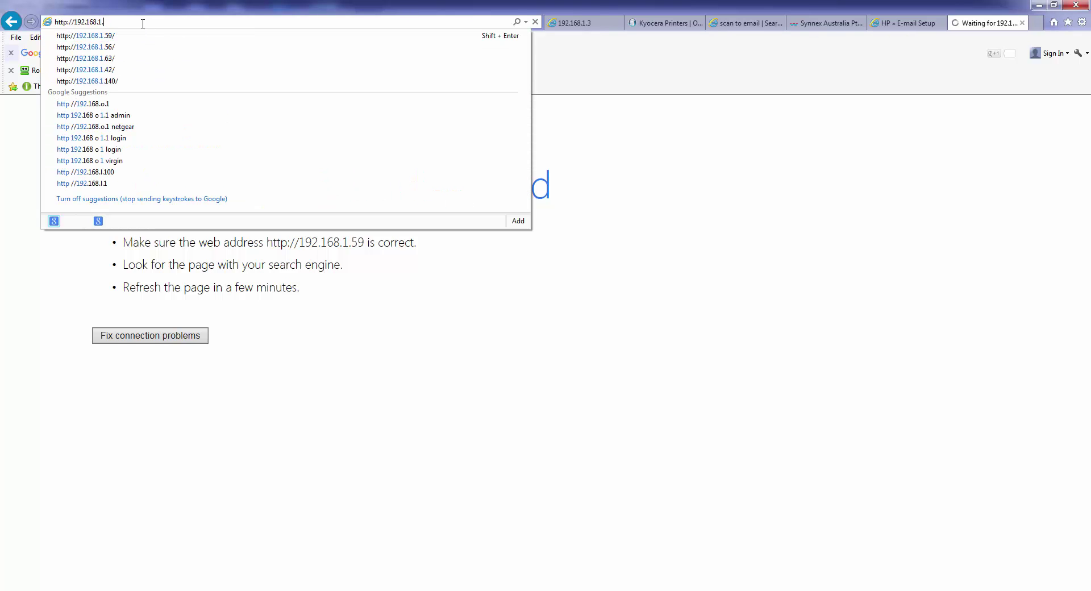
text(72)
key(Return)
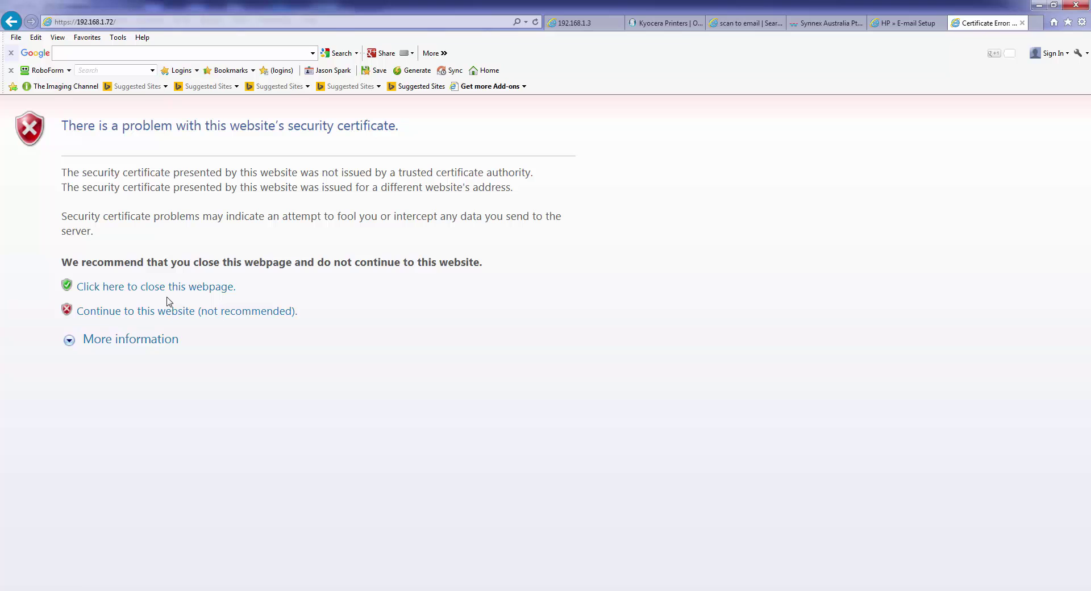
Continue past the certificate warning and go to Digital Sending > E-mail Settings.
click(149, 316)
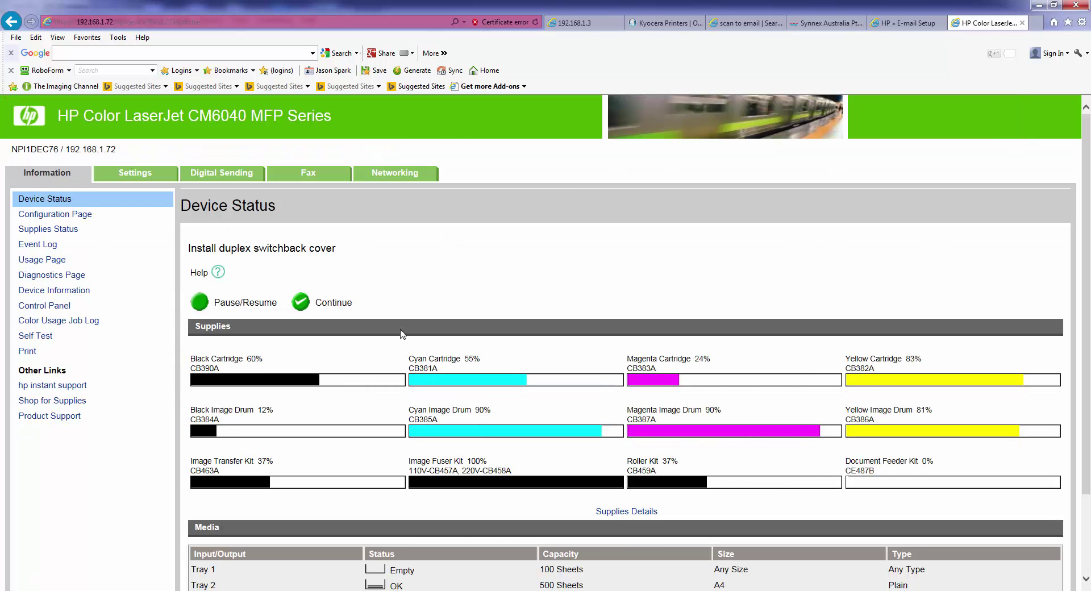
click(223, 174)
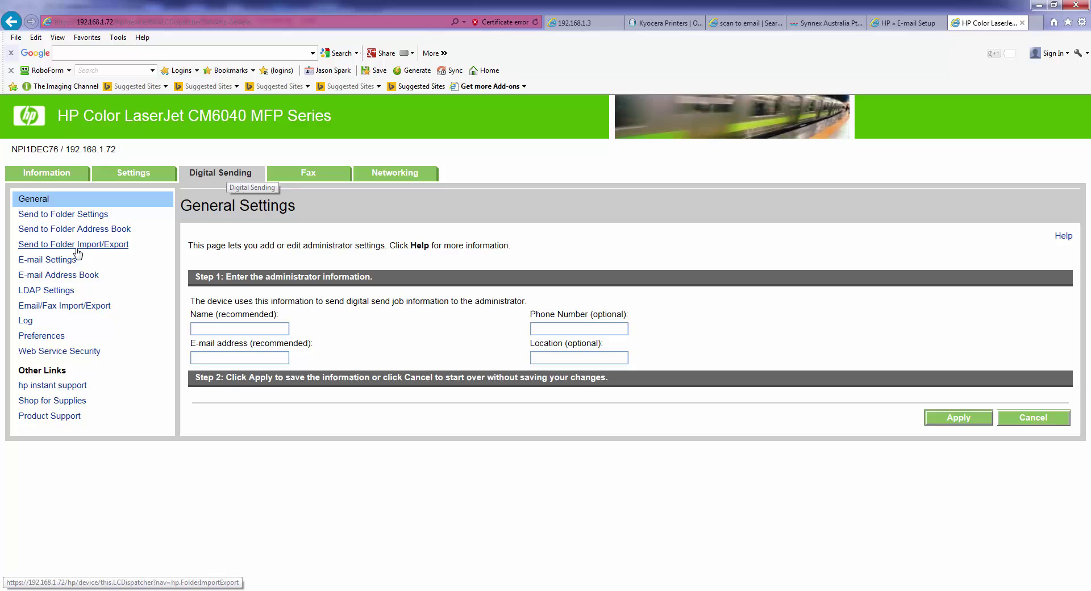
click(53, 261)
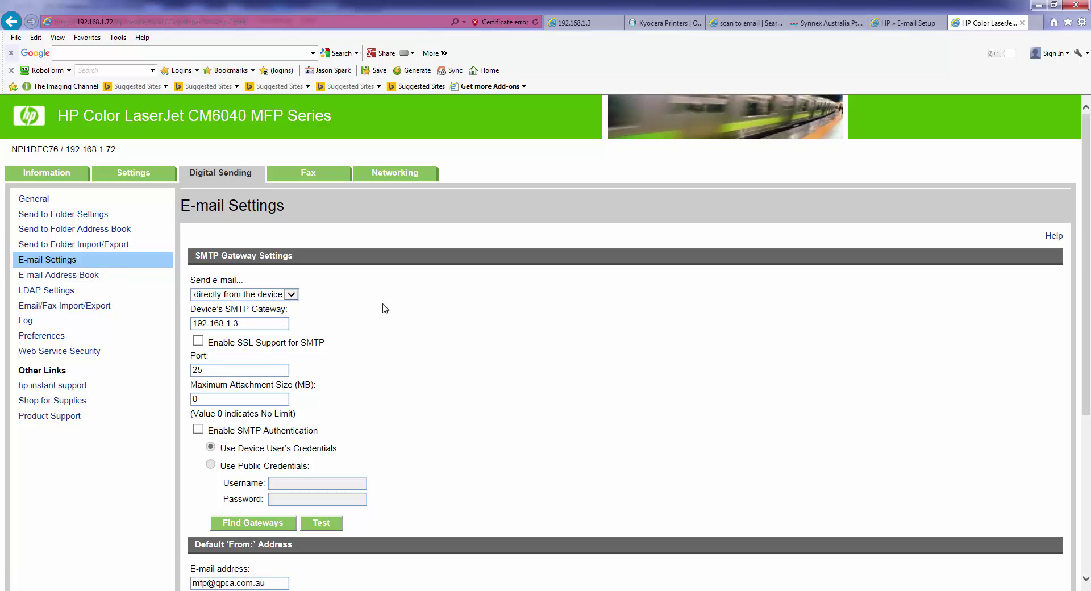
Test mail.bigpond.com as the SMTP gateway, then begin replacing it with 192.168.1.3.
click(253, 324)
key(ctrl+a)
text(ma)
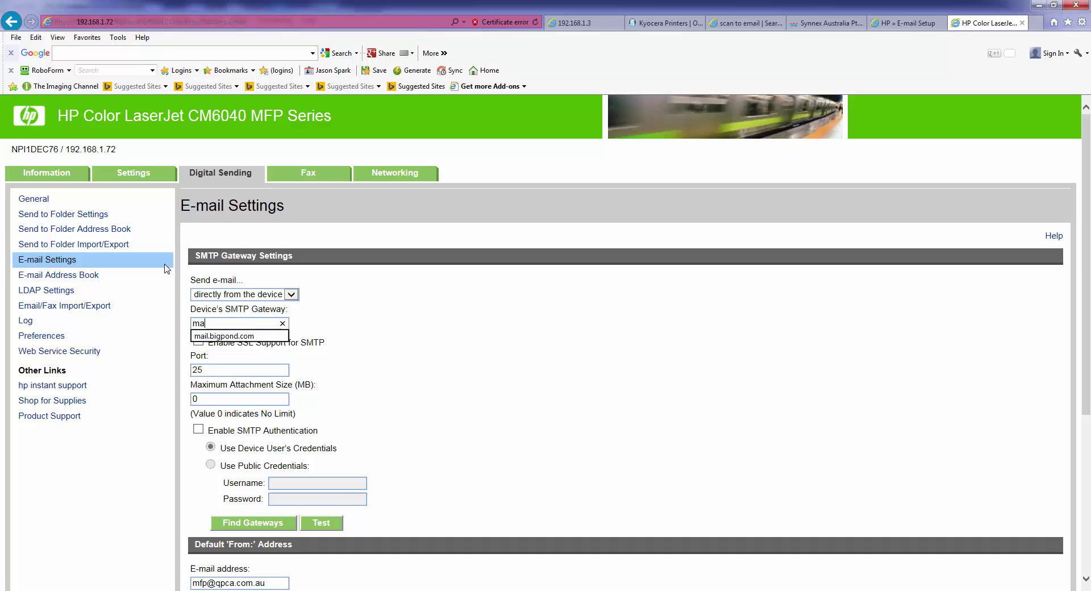
text(il.bigpond.com)
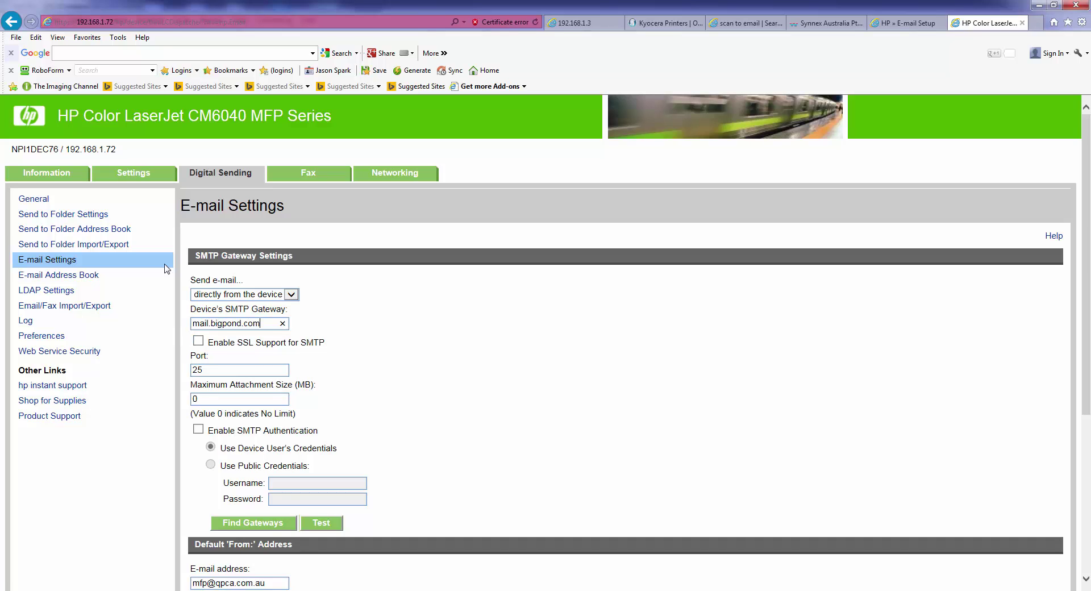
click(321, 522)
drag(266, 323, 193, 323)
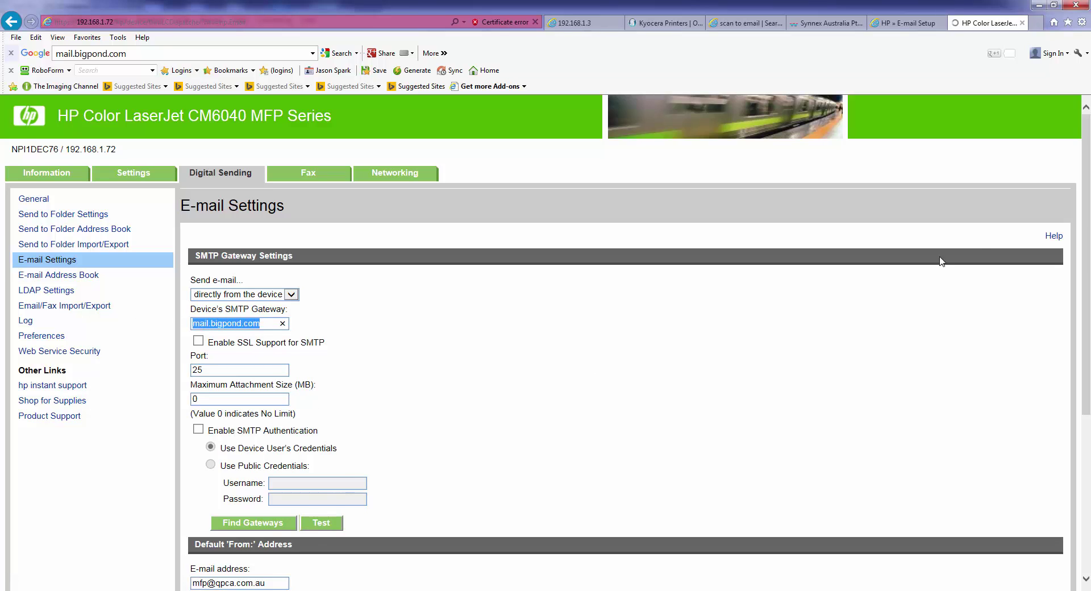
text(192.)
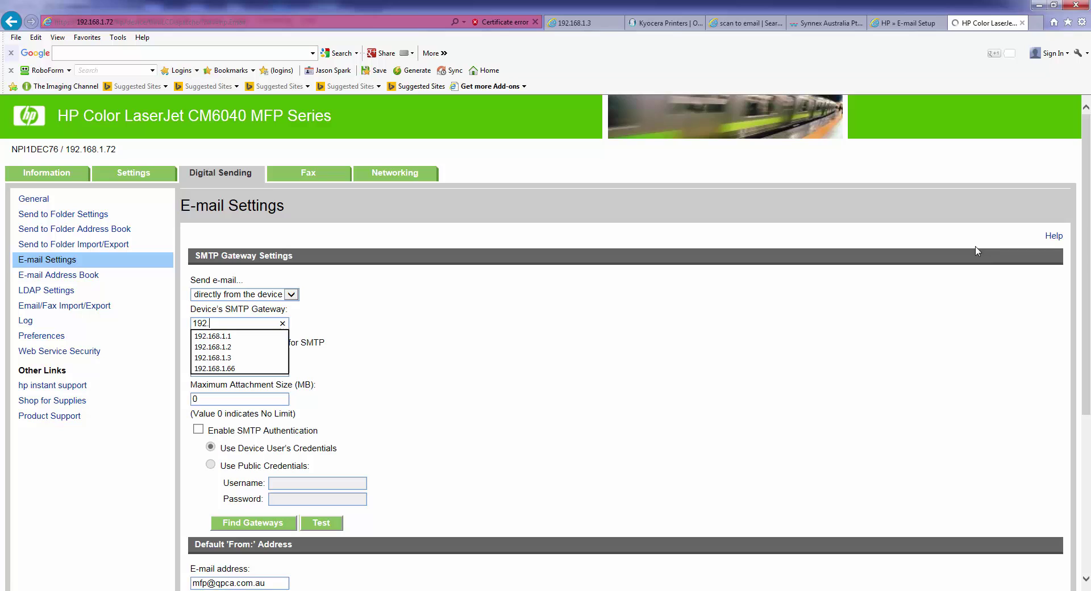
text(168.1.3)
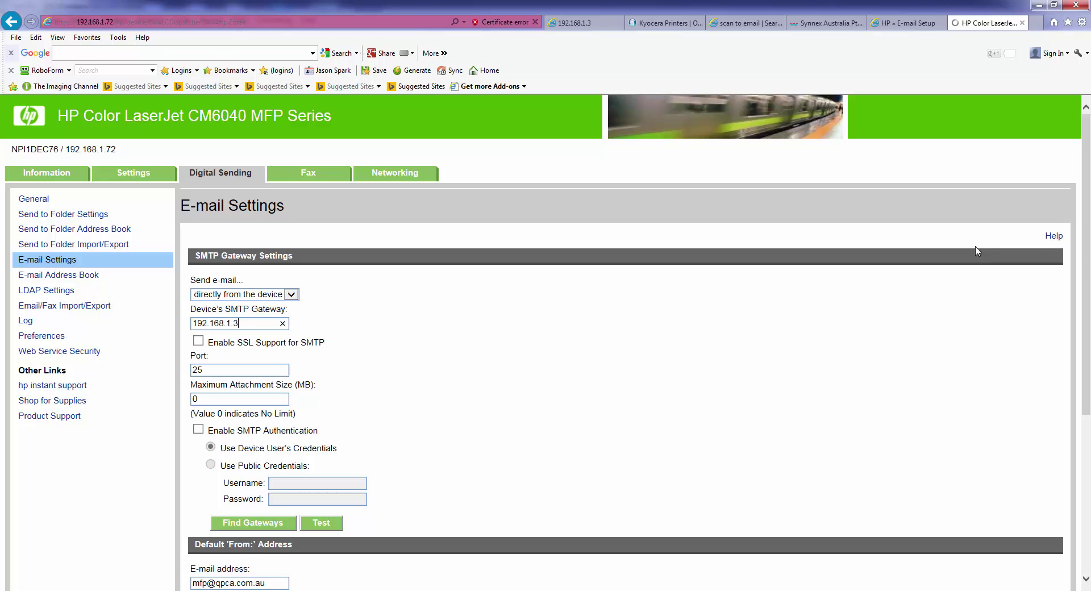
Test the 192.168.1.3 gateway and copy the message confirming it is a valid SMTP server.
click(320, 524)
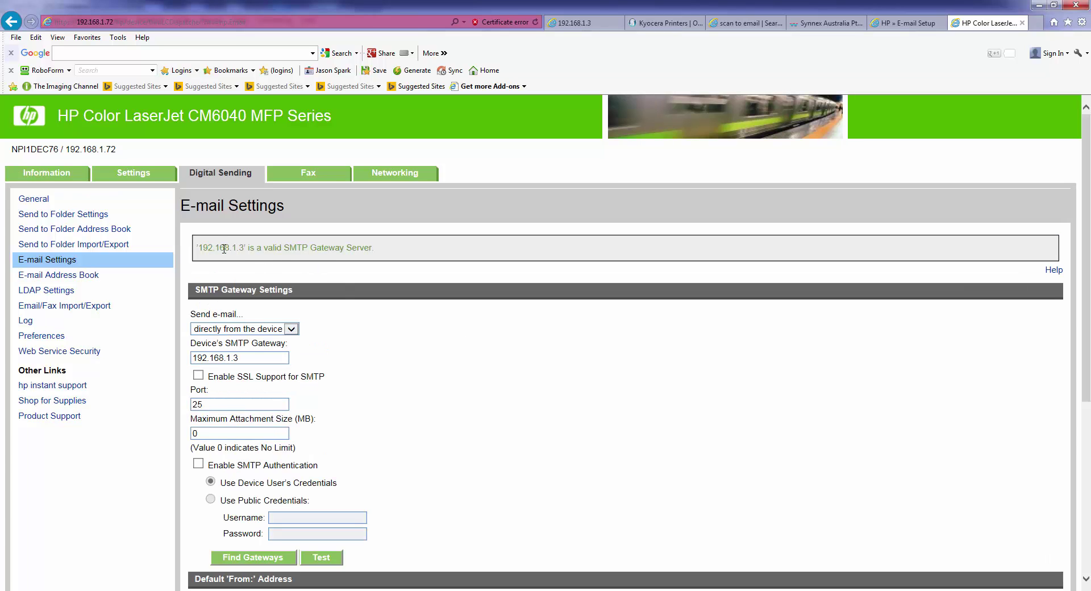
drag(376, 249, 200, 257)
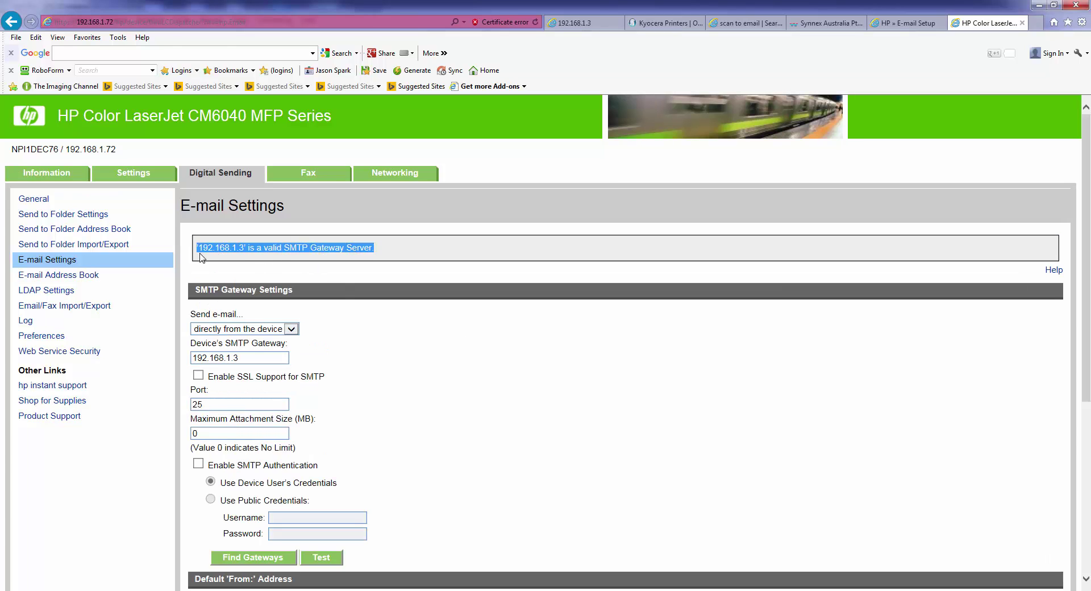
key(ctrl+c)
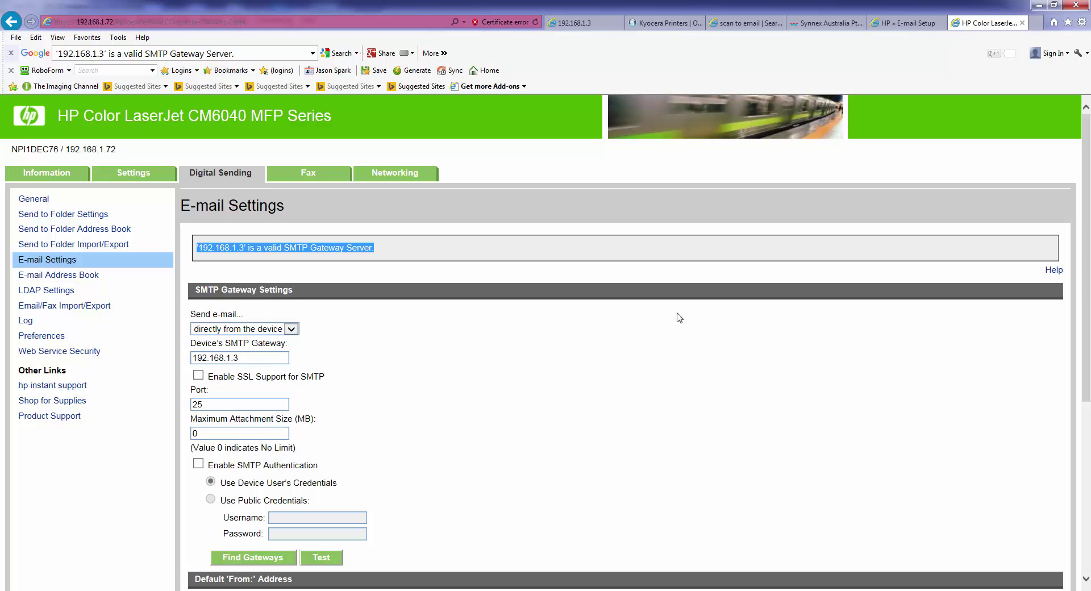
click(593, 366)
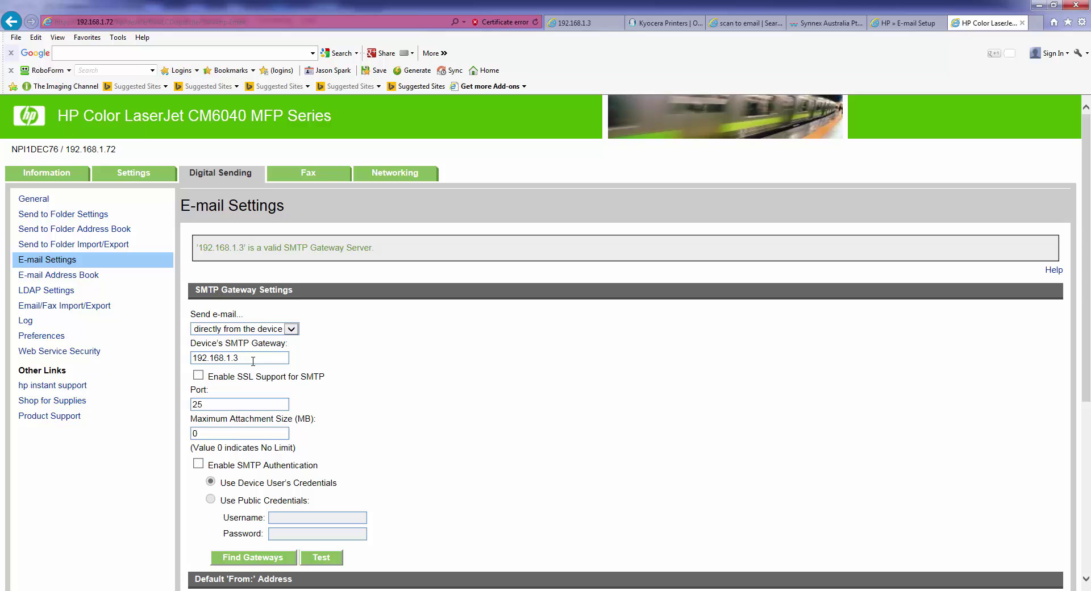
drag(241, 357, 192, 358)
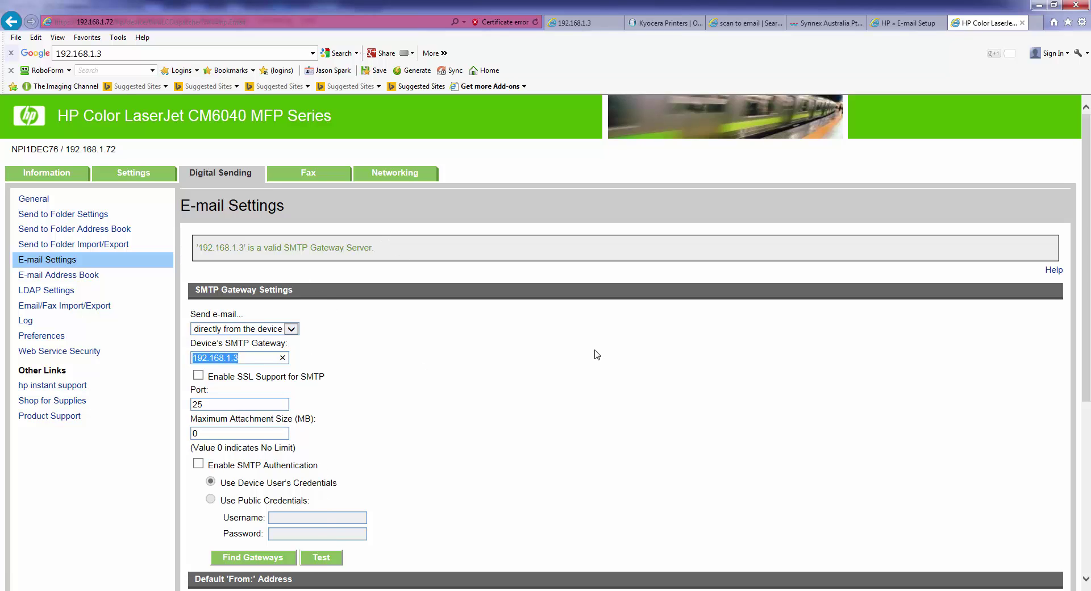
Use display name hp6040 and lock the default From address against device-user changes.
scroll(597, 353, down, 1)
scroll(597, 353, down, 3)
scroll(360, 377, down, 2)
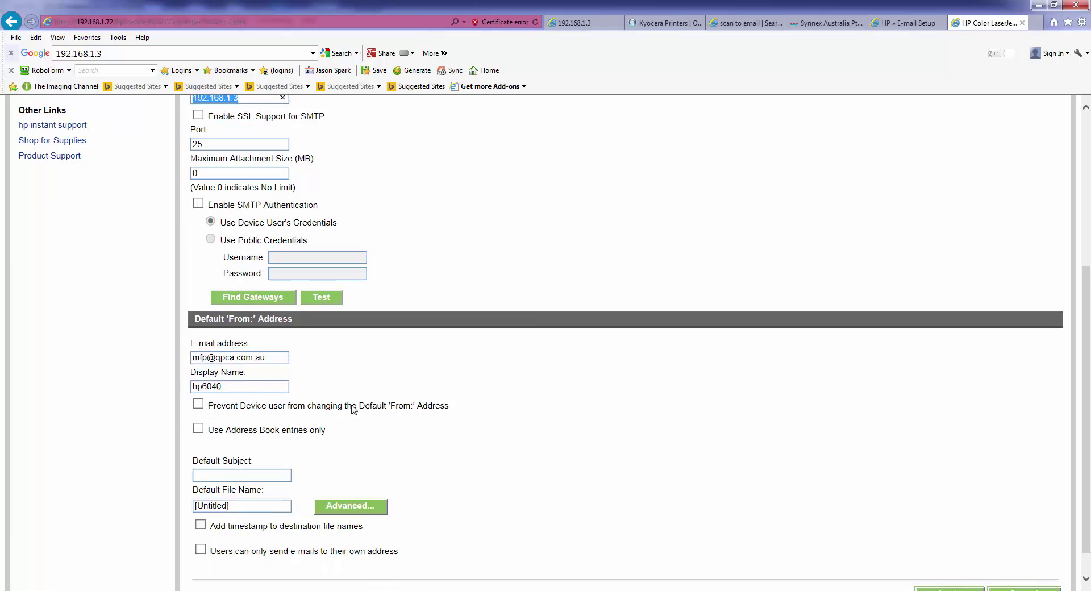
click(278, 327)
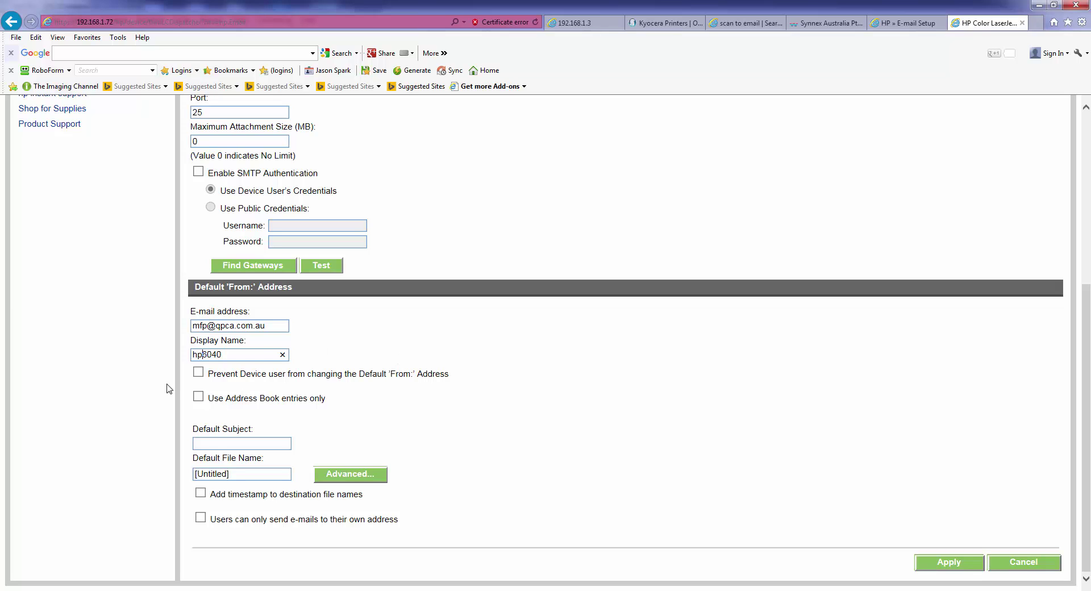
click(199, 374)
drag(265, 326, 168, 329)
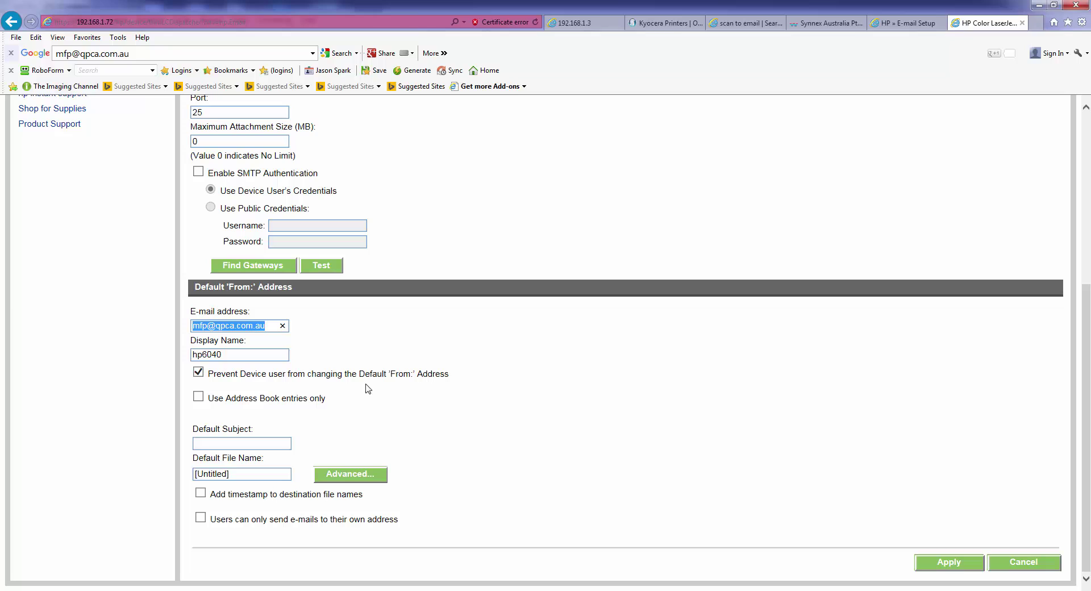
Change the default subject's CM4730 to Printer ('You have a scan from the HP Printer') and apply.
click(210, 442)
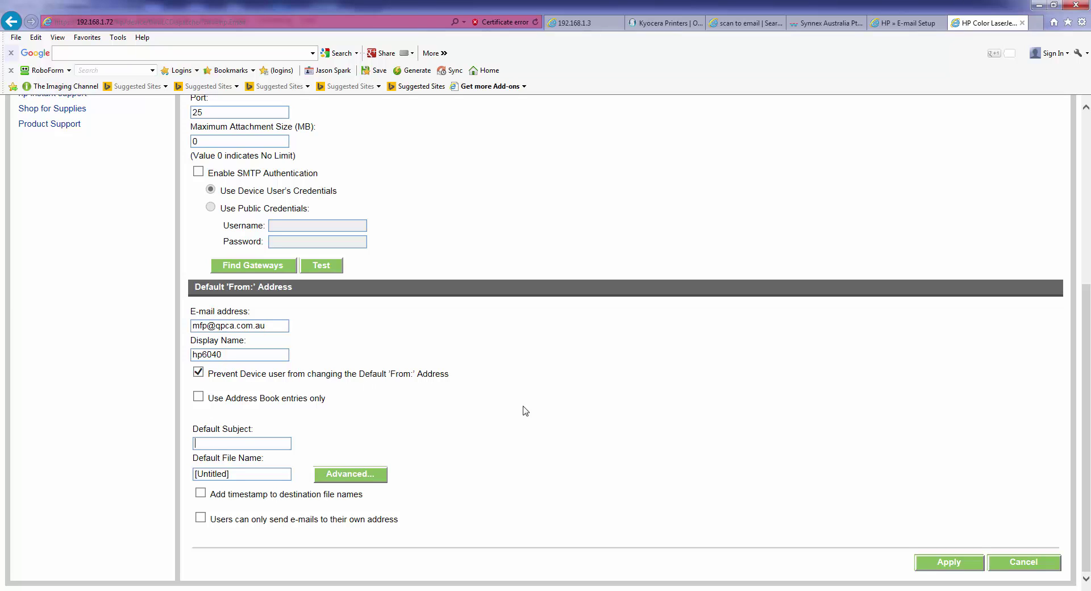
text(You)
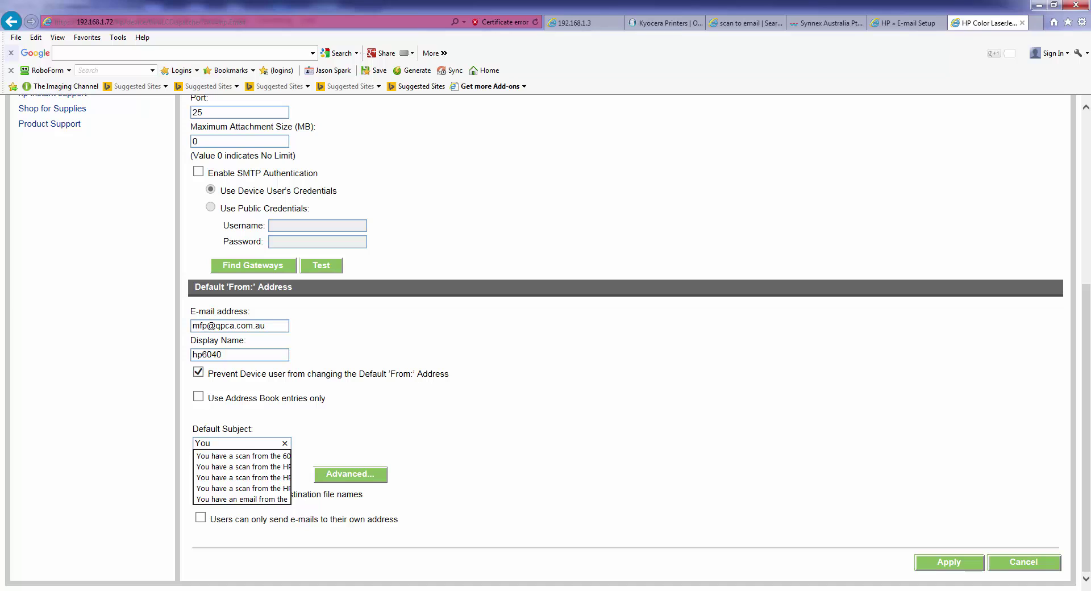
click(260, 467)
drag(239, 446, 287, 444)
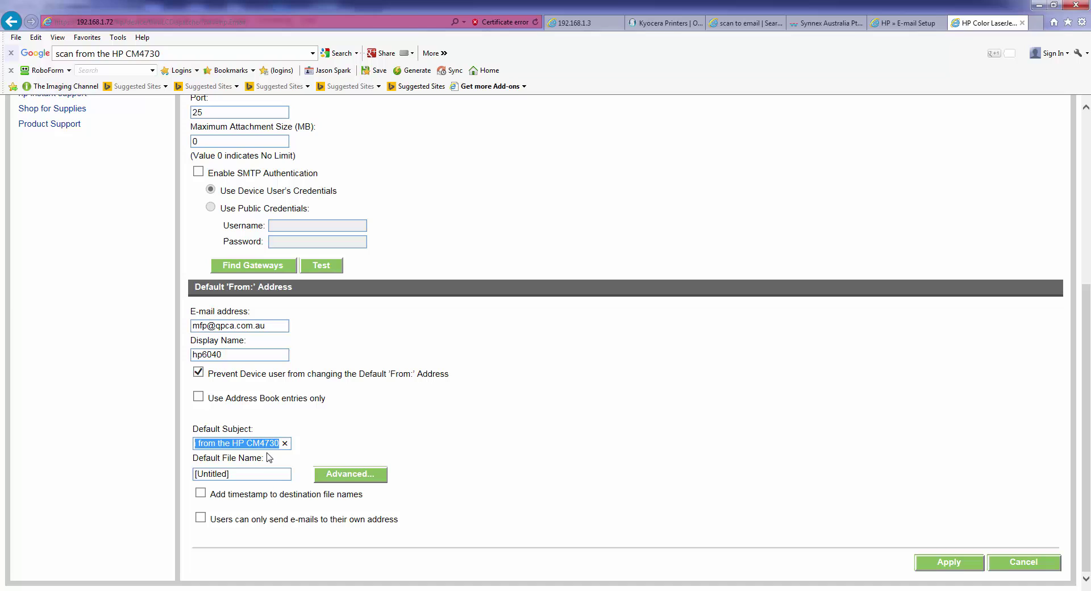
click(225, 444)
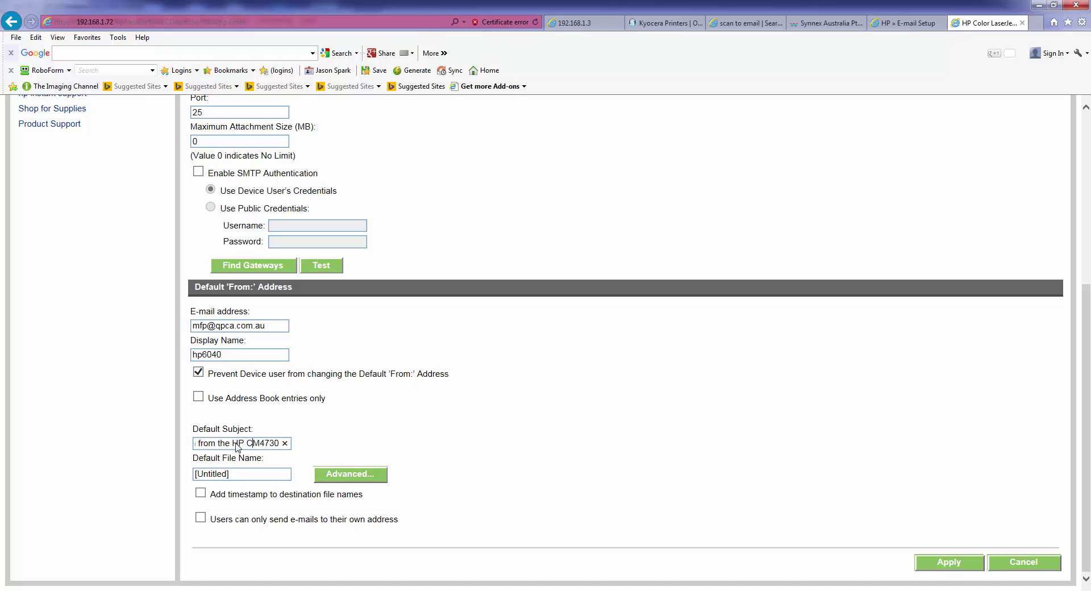
double_click(267, 444)
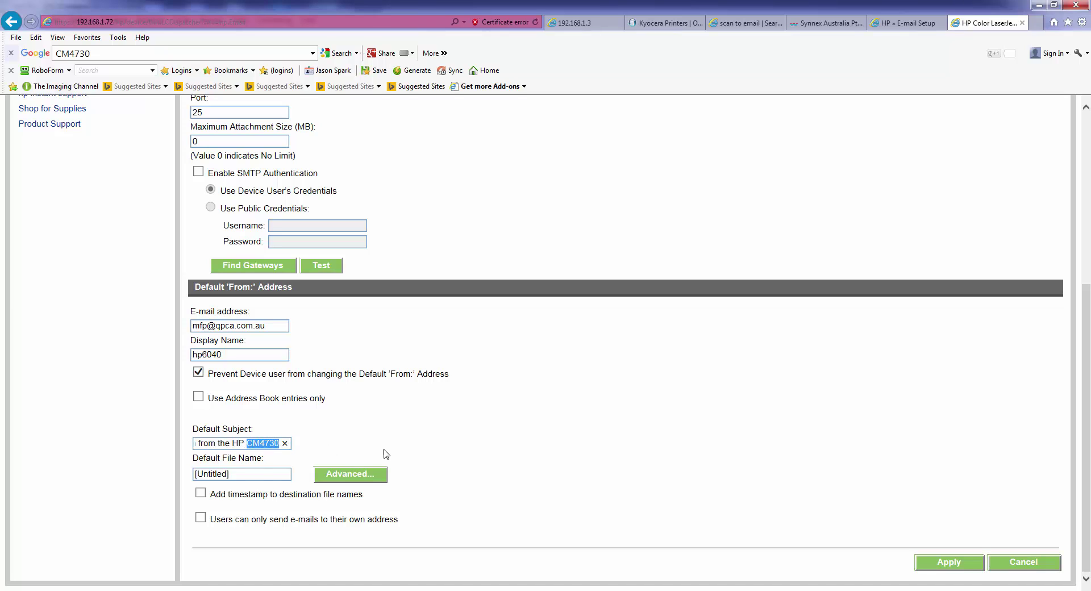
key(BackSpace)
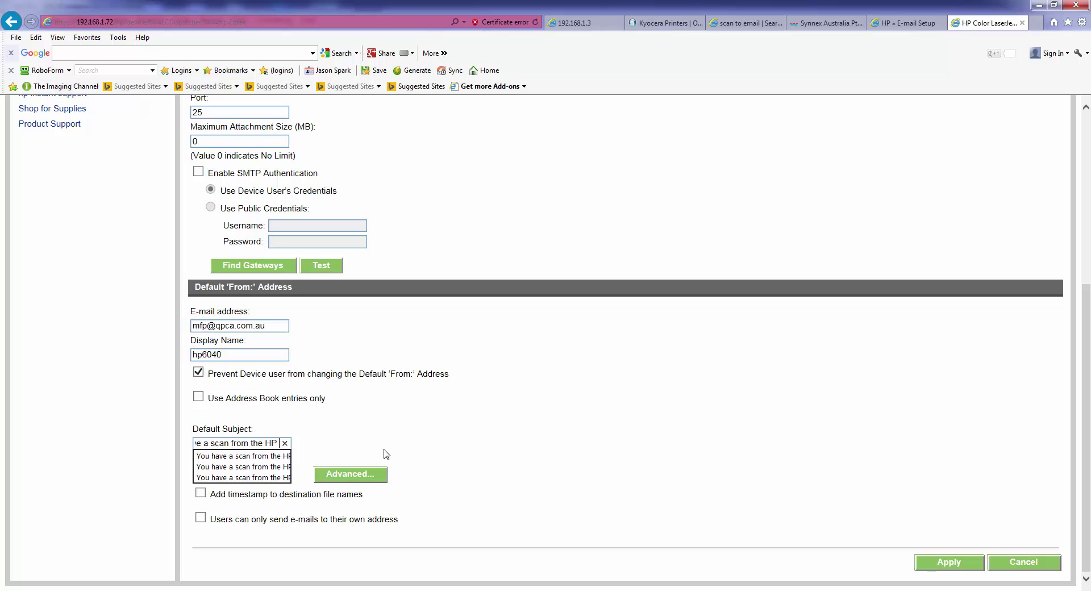
text(Printer)
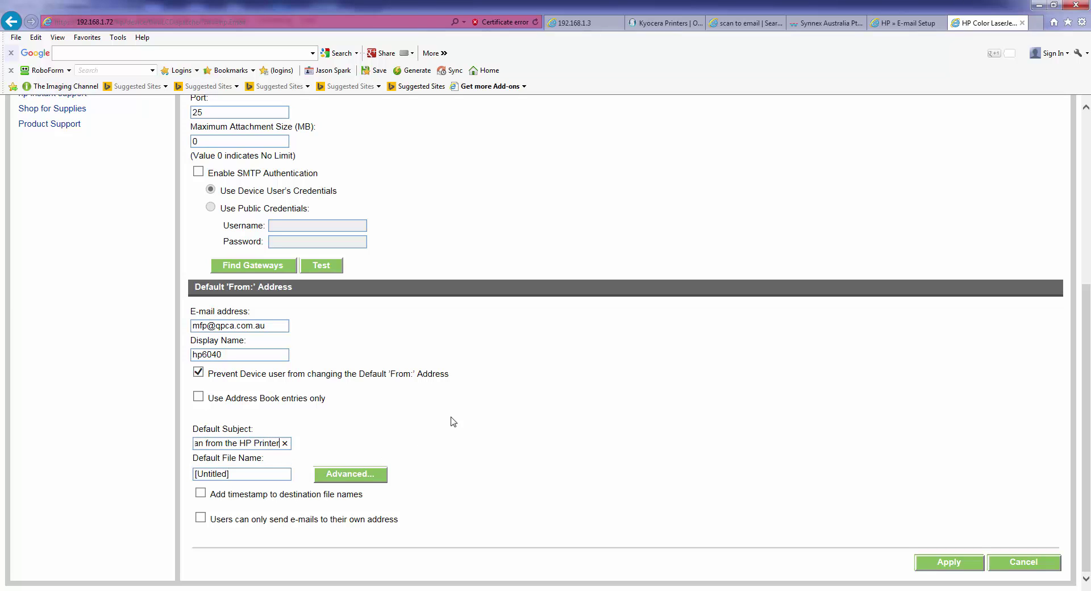
click(306, 434)
triple_click(218, 443)
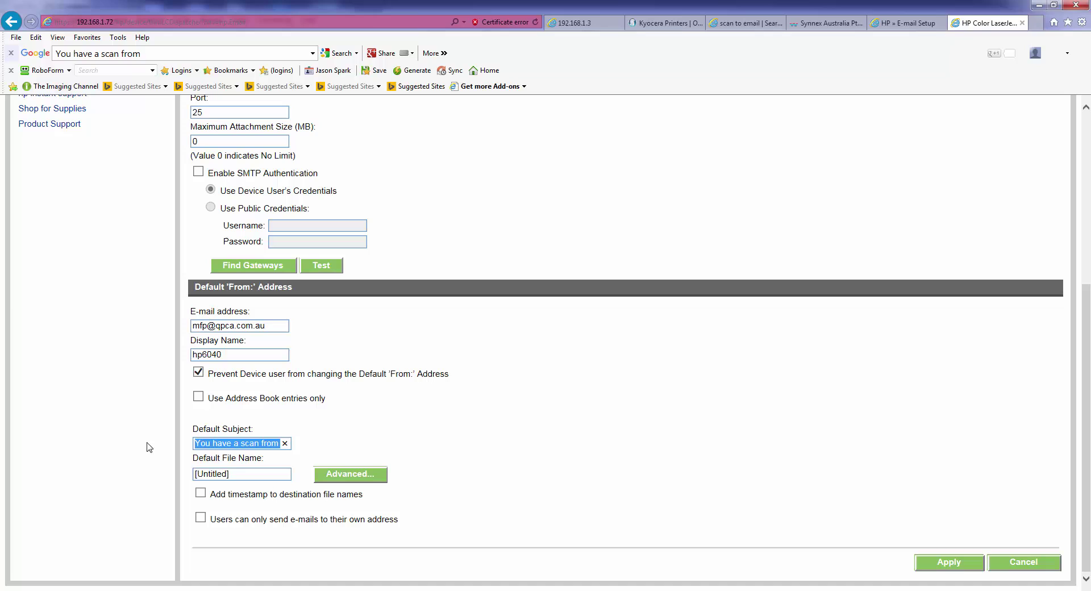
click(547, 397)
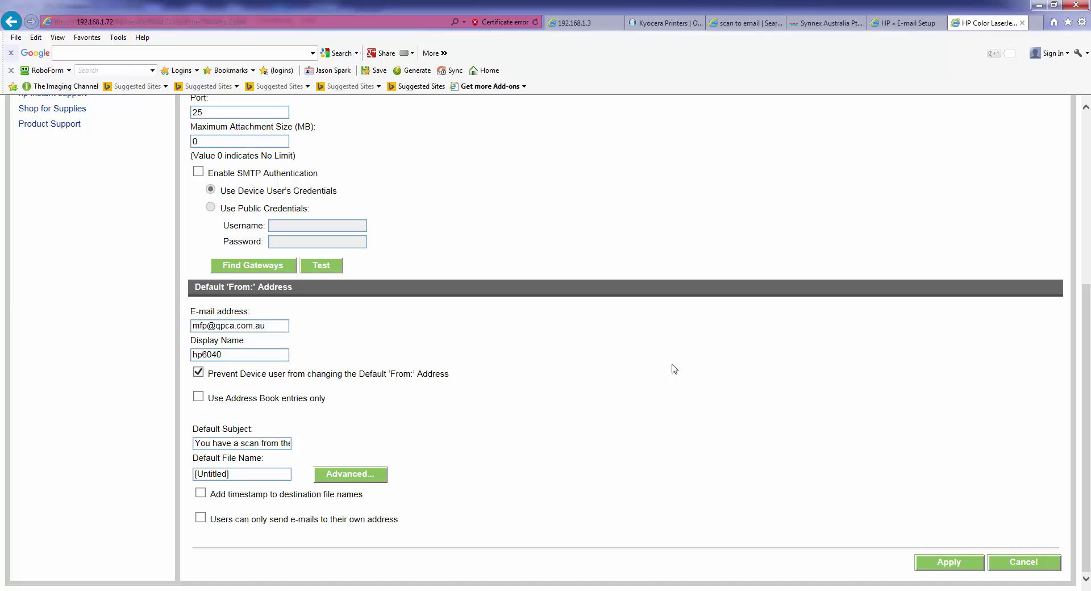
click(959, 566)
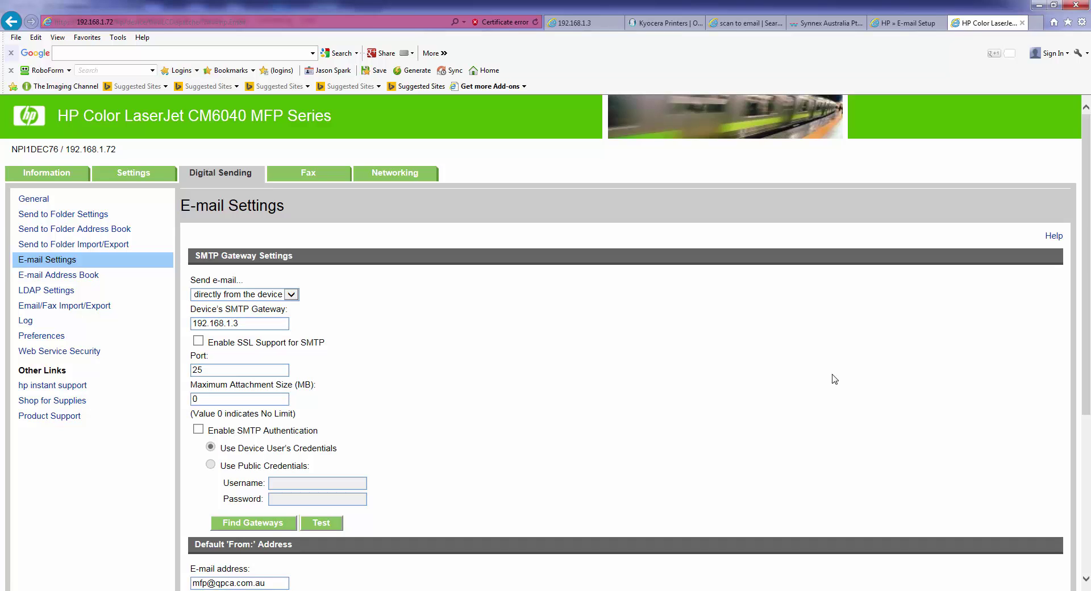
scroll(538, 430, down, 2)
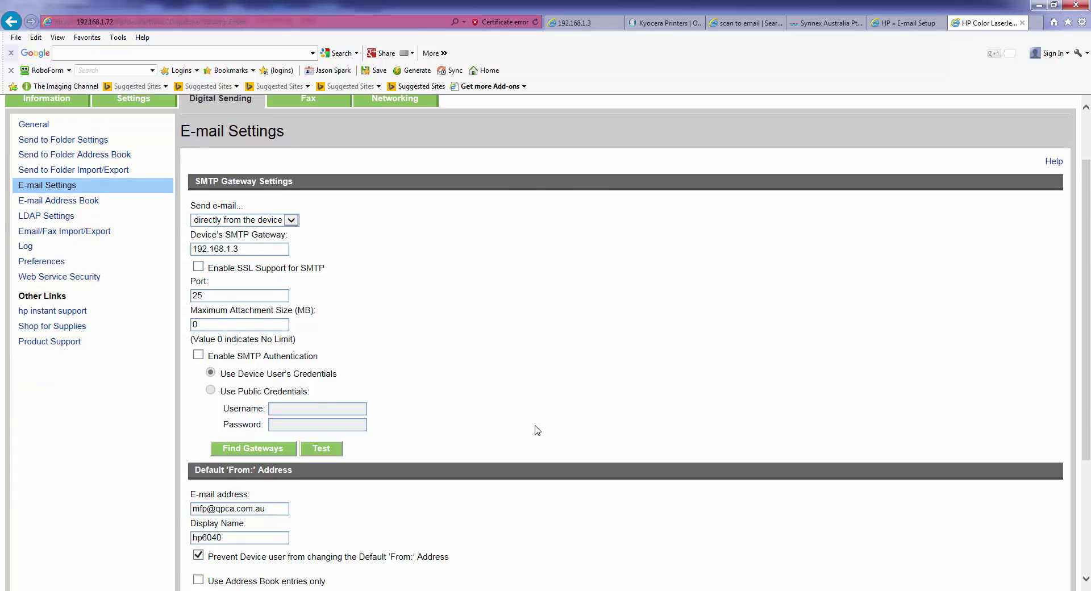
scroll(537, 430, down, 4)
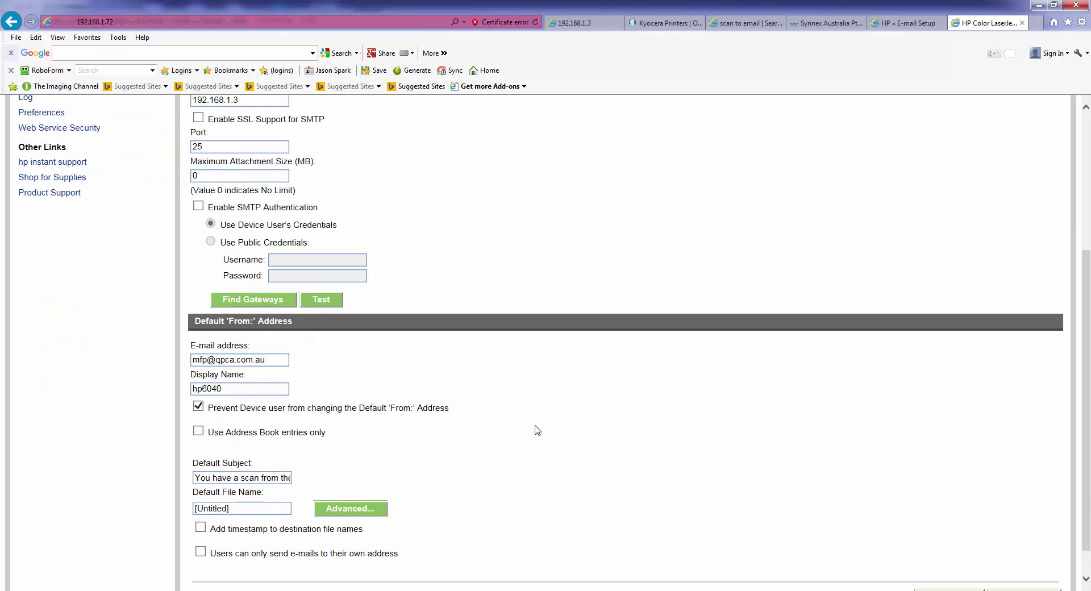
In Advanced E-mail Settings, keep PDF format, 150 dpi resolution and Standard file size.
click(349, 513)
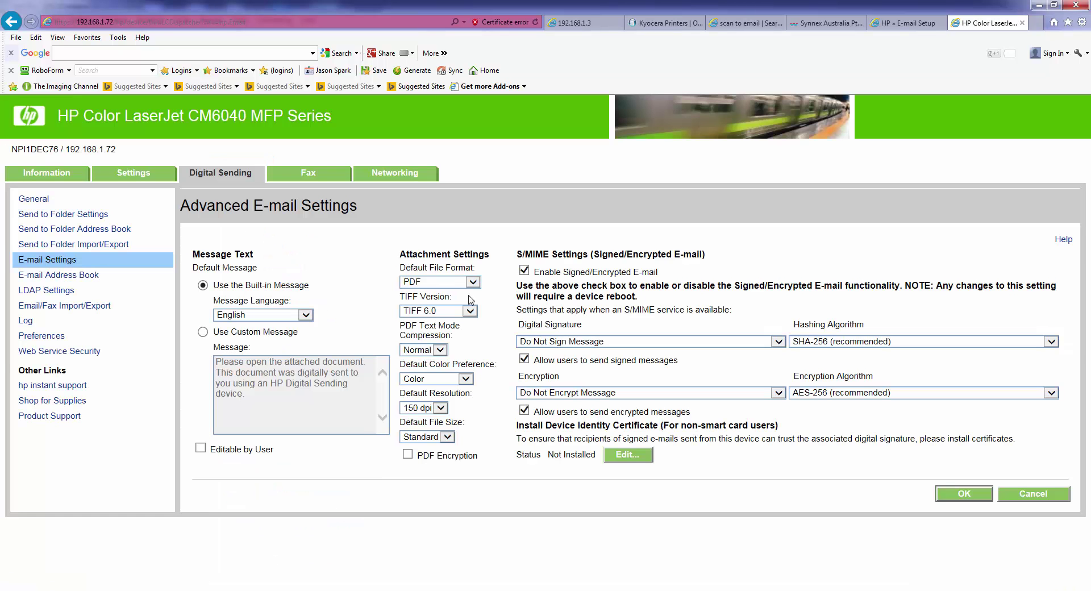
click(472, 281)
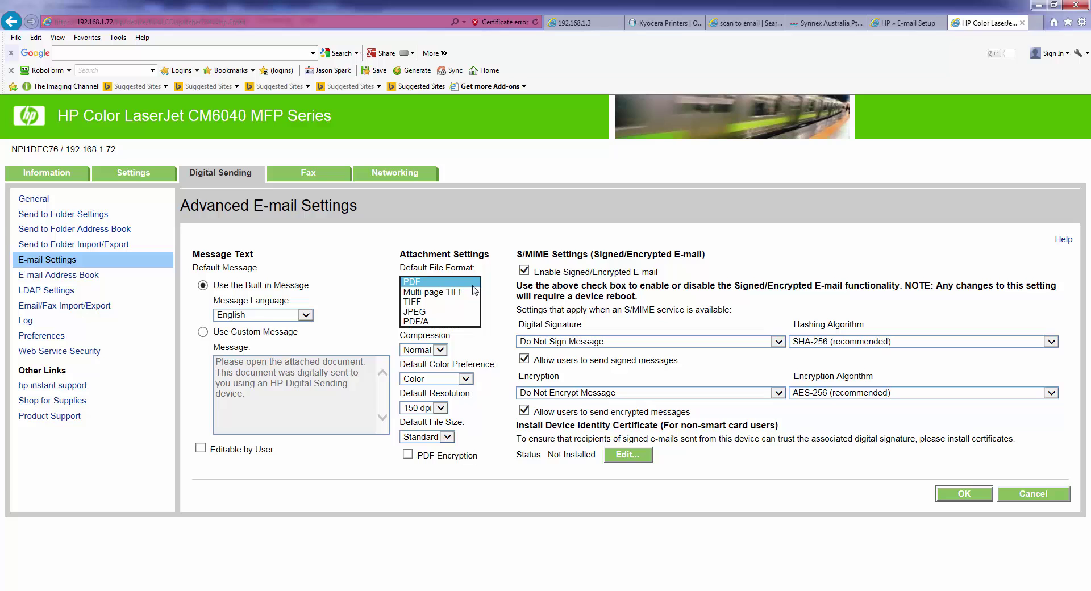
click(493, 248)
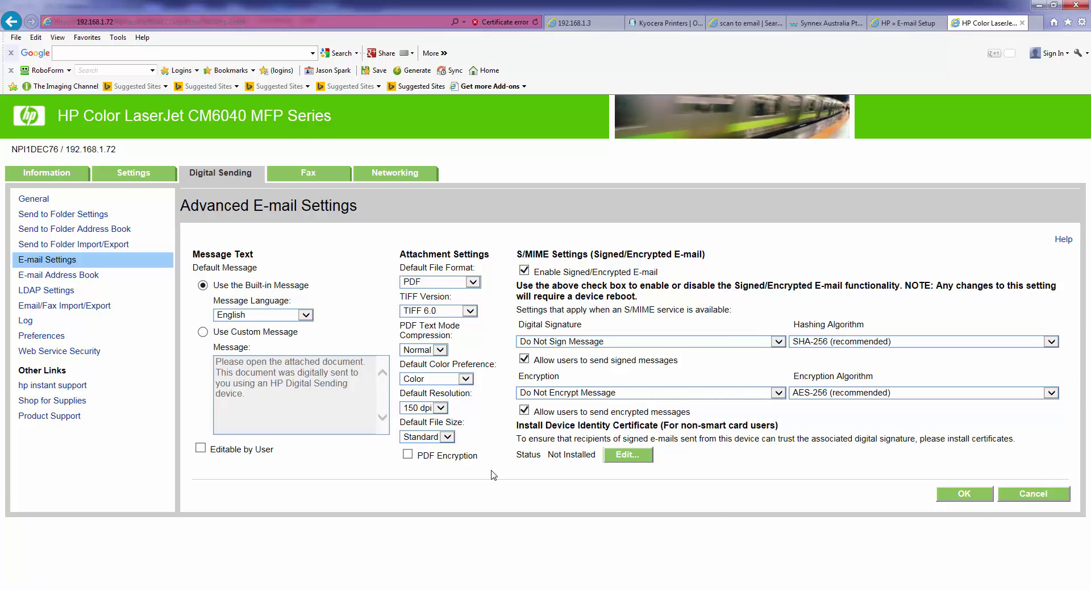
click(442, 408)
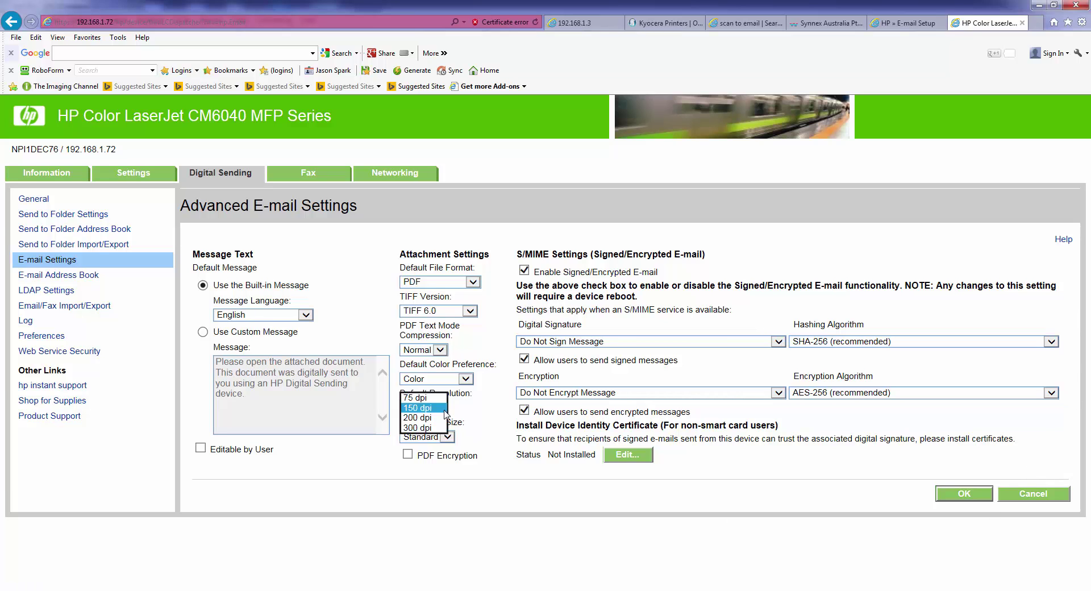
click(447, 428)
click(447, 436)
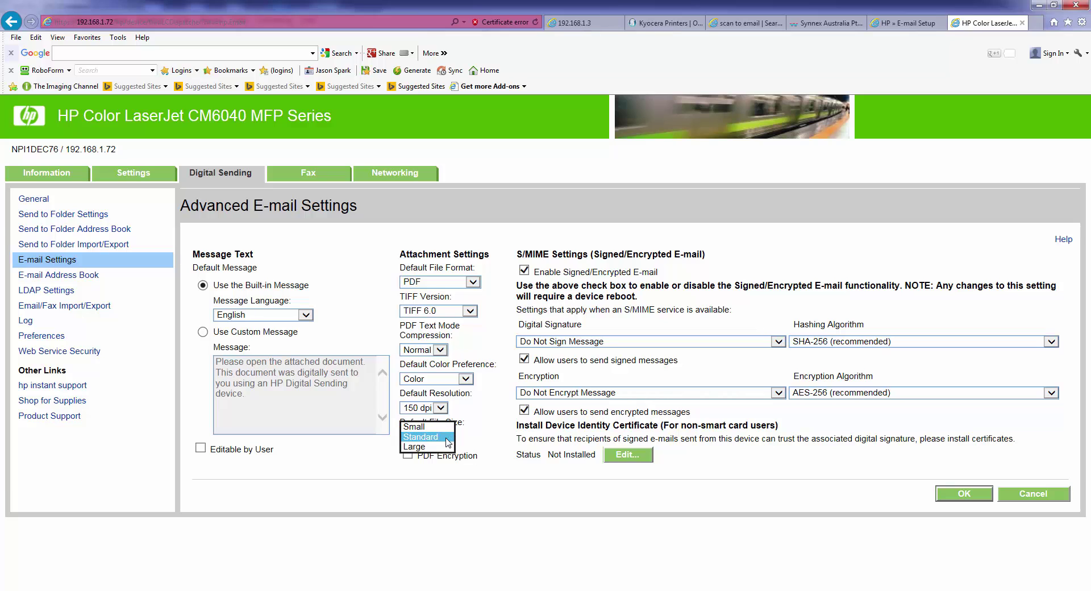
click(487, 421)
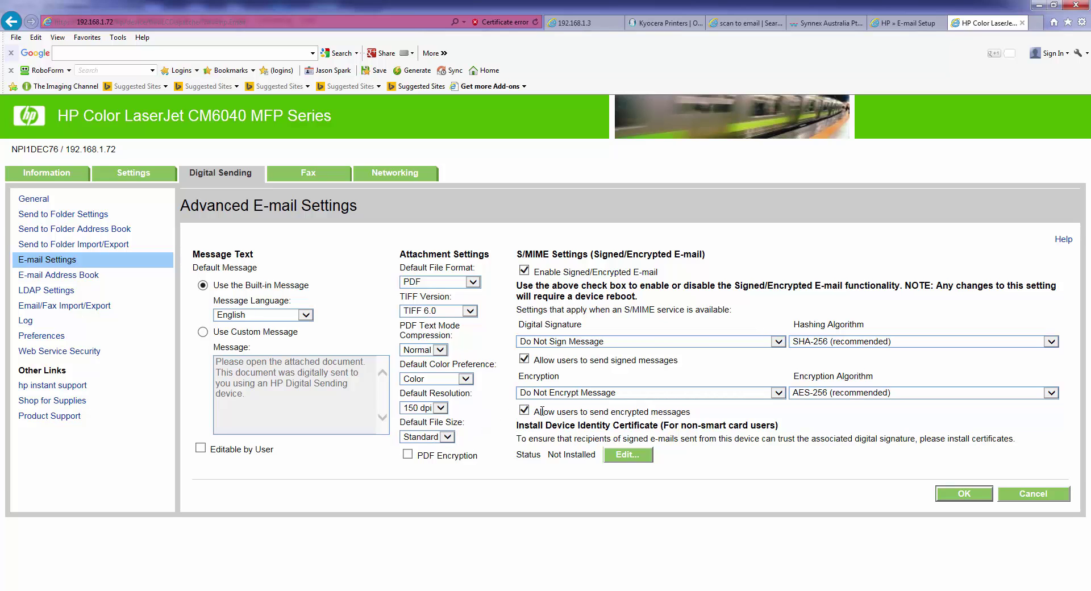